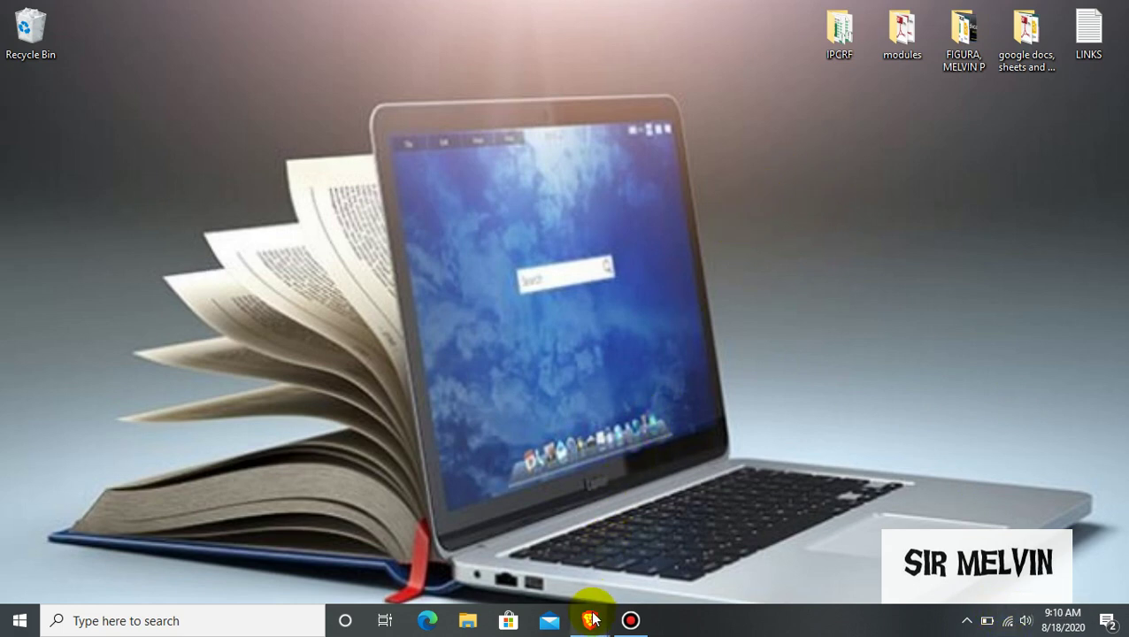
Open the Brave private window and load the Google homepage
mouse_move(589, 617)
click(675, 546)
click(510, 38)
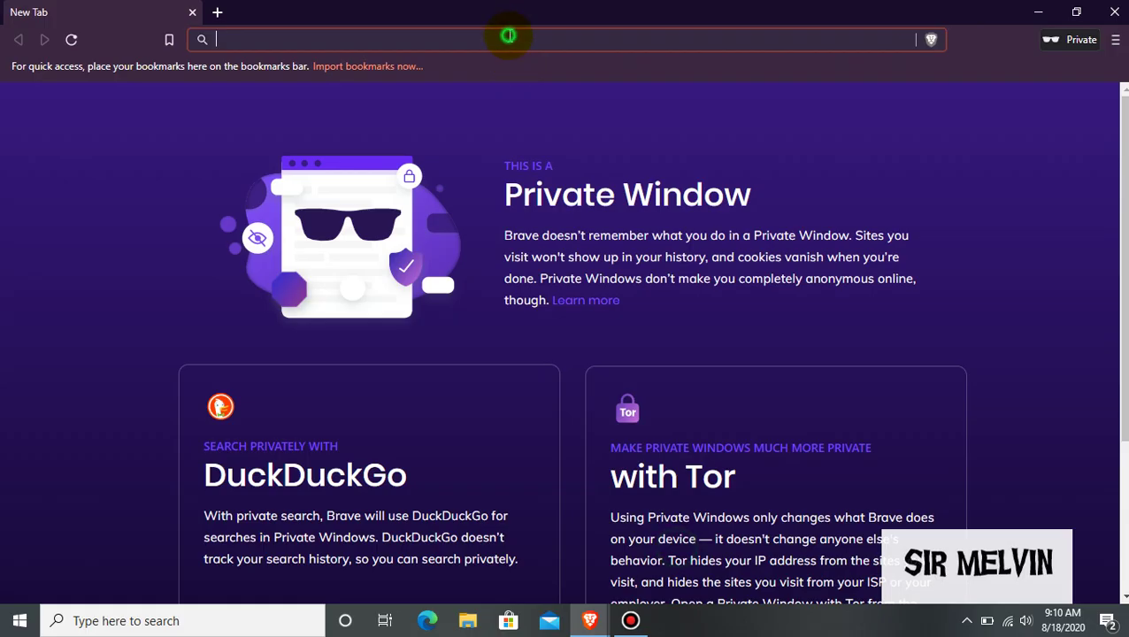
text(google.com)
key(Return)
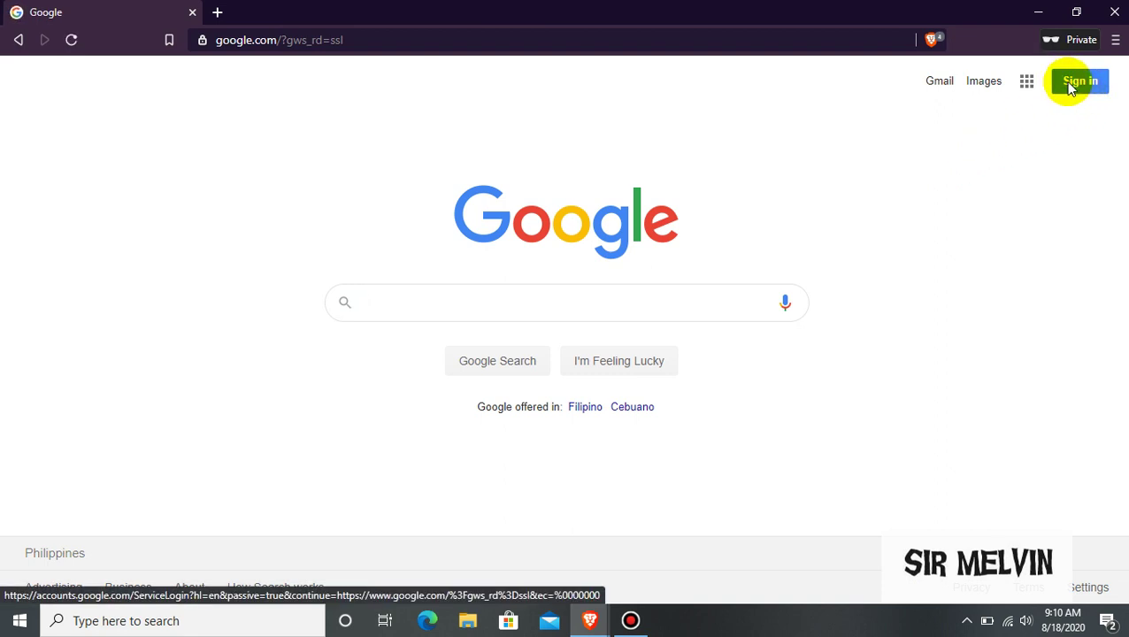
Sign in with the saved account e-mail and the autofilled password
click(1065, 82)
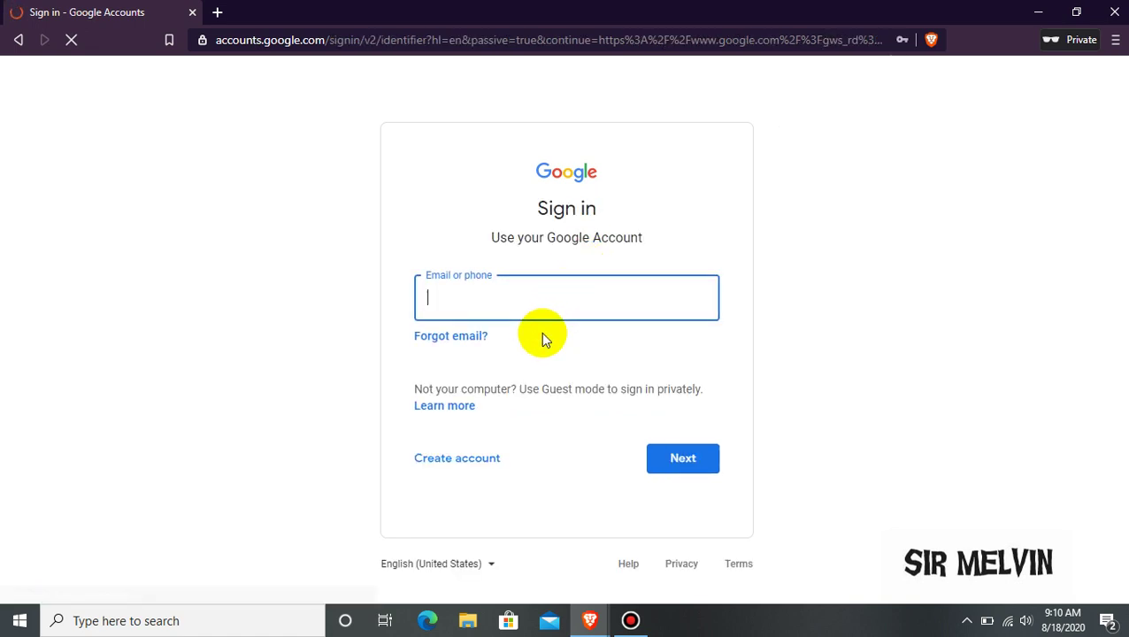
click(541, 297)
click(522, 356)
click(678, 464)
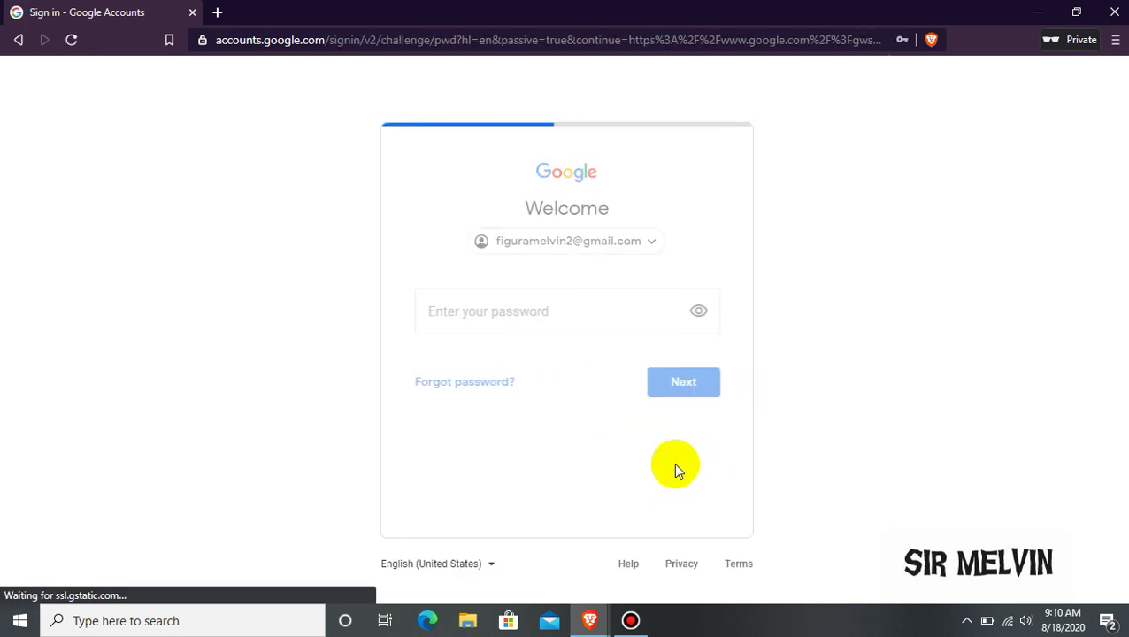
click(670, 381)
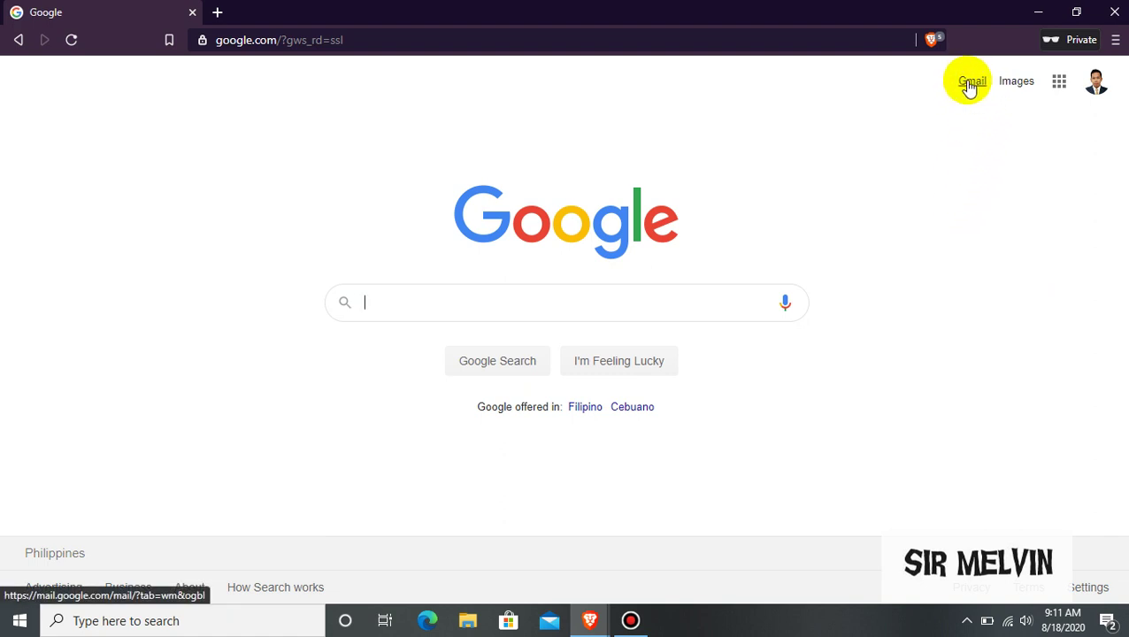
Search Google for 'gmail', return to the homepage, and open Gmail from its top-right link
click(1060, 89)
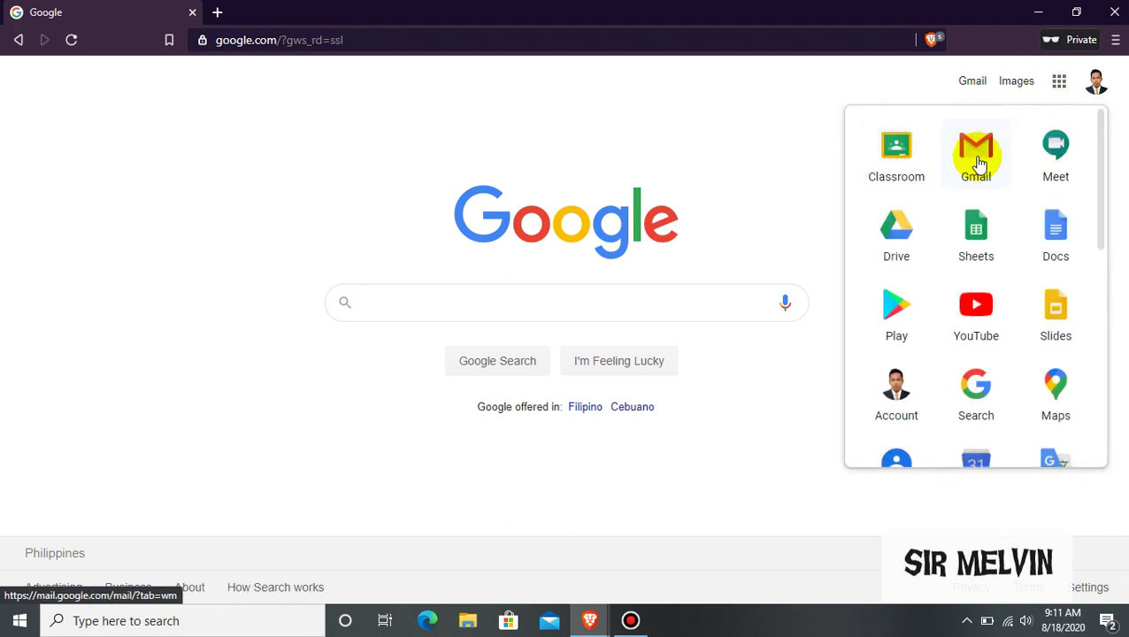
click(592, 304)
text(gmail)
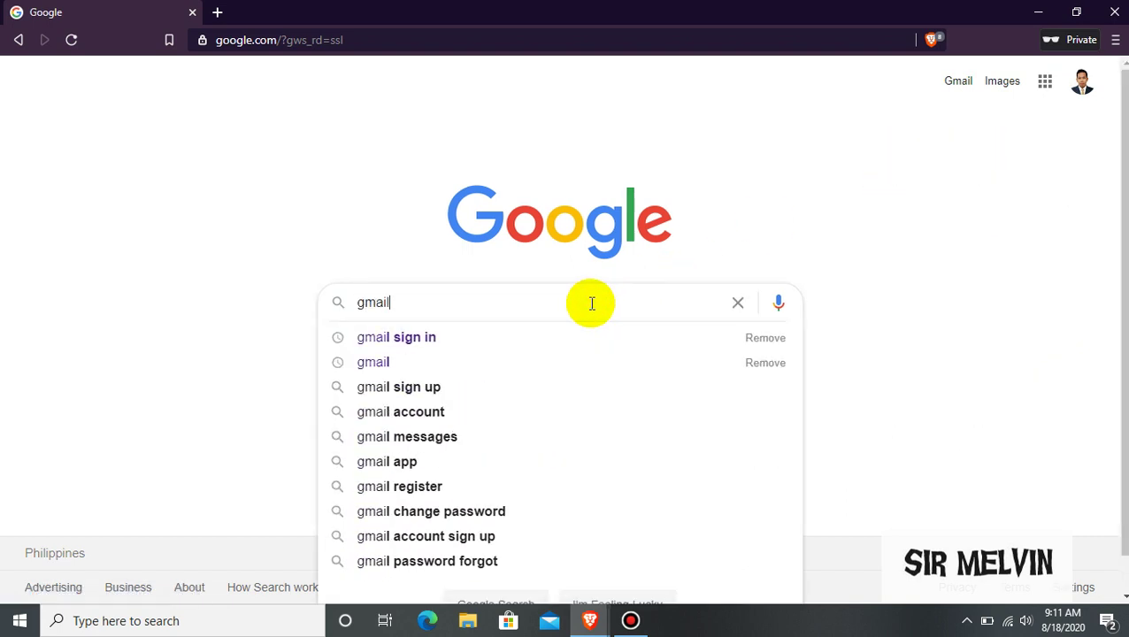
key(Return)
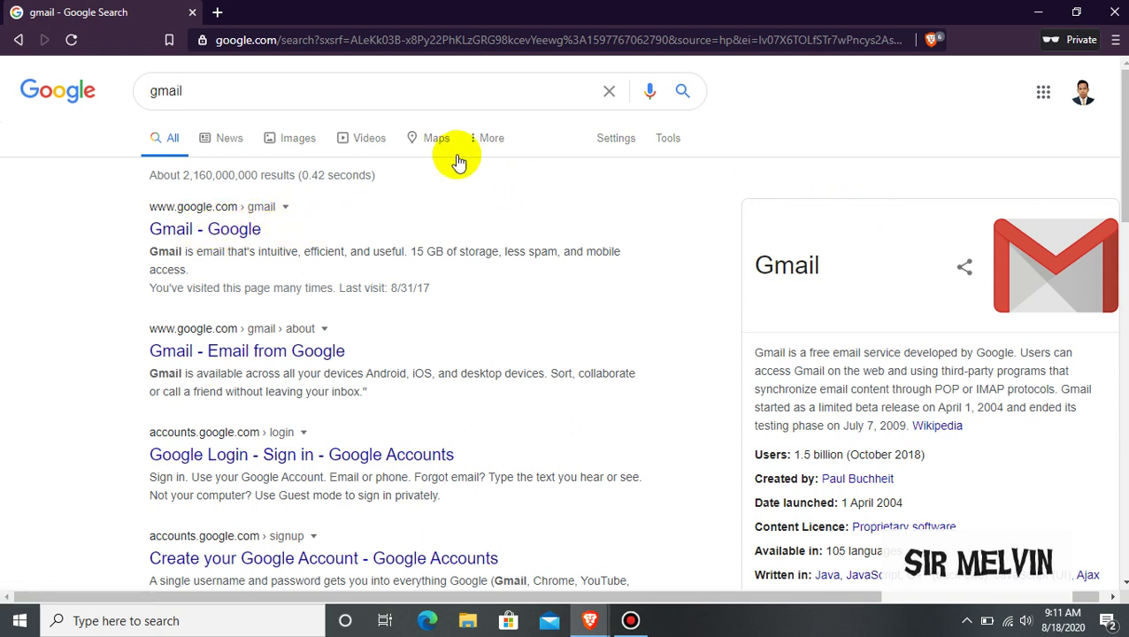
click(18, 40)
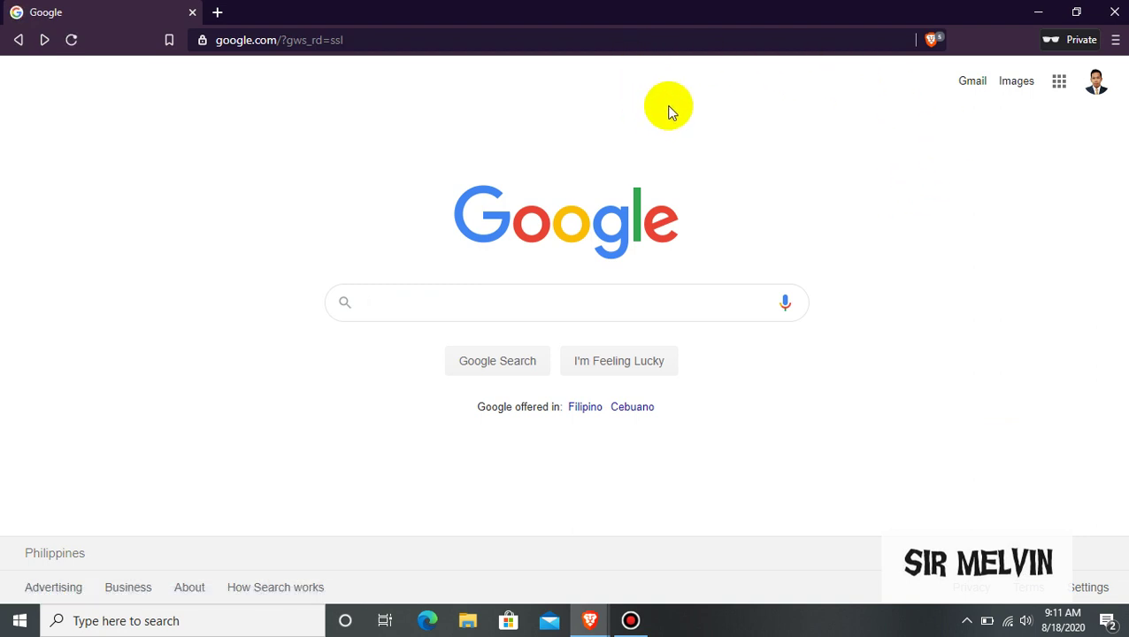
click(979, 89)
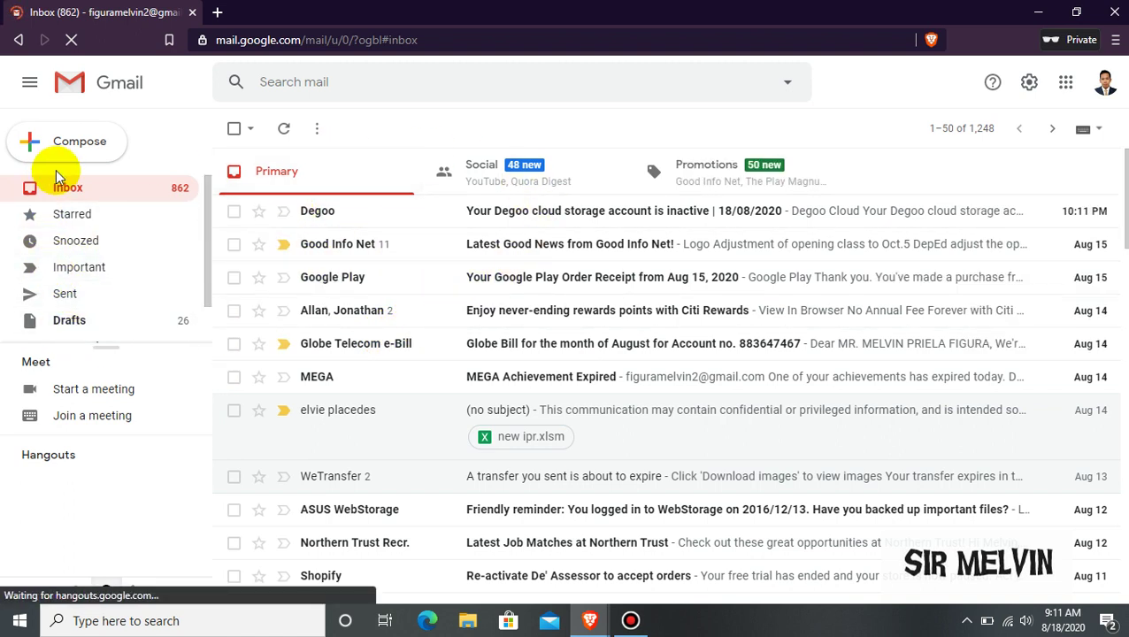
click(30, 86)
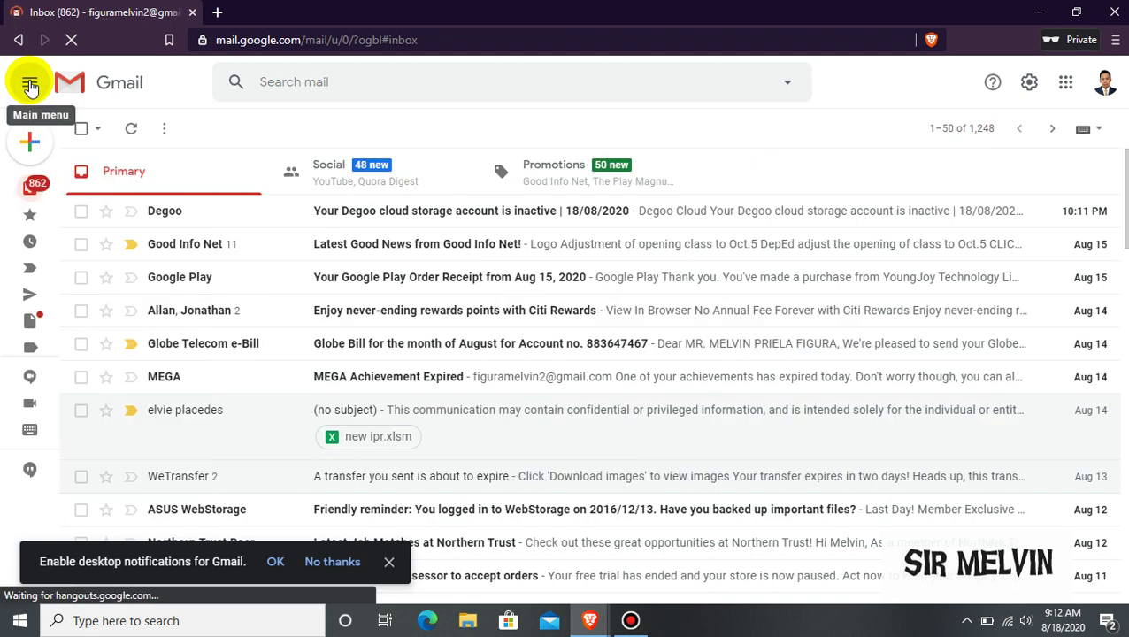
click(30, 85)
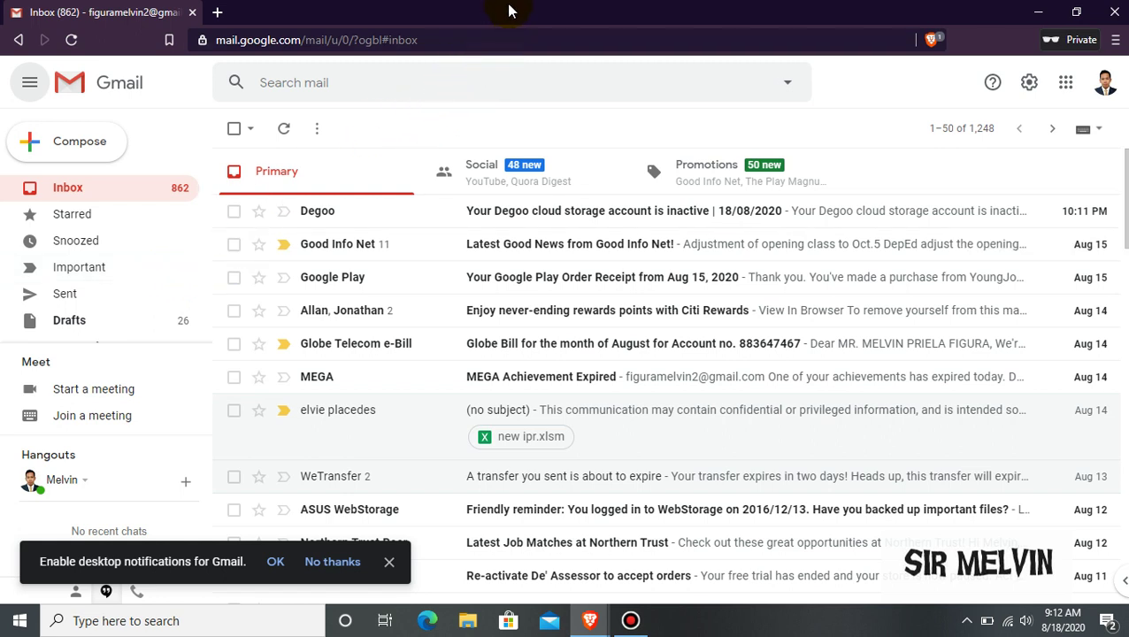
click(321, 93)
Start a new message and add a suggested contact as the first recipient
click(88, 147)
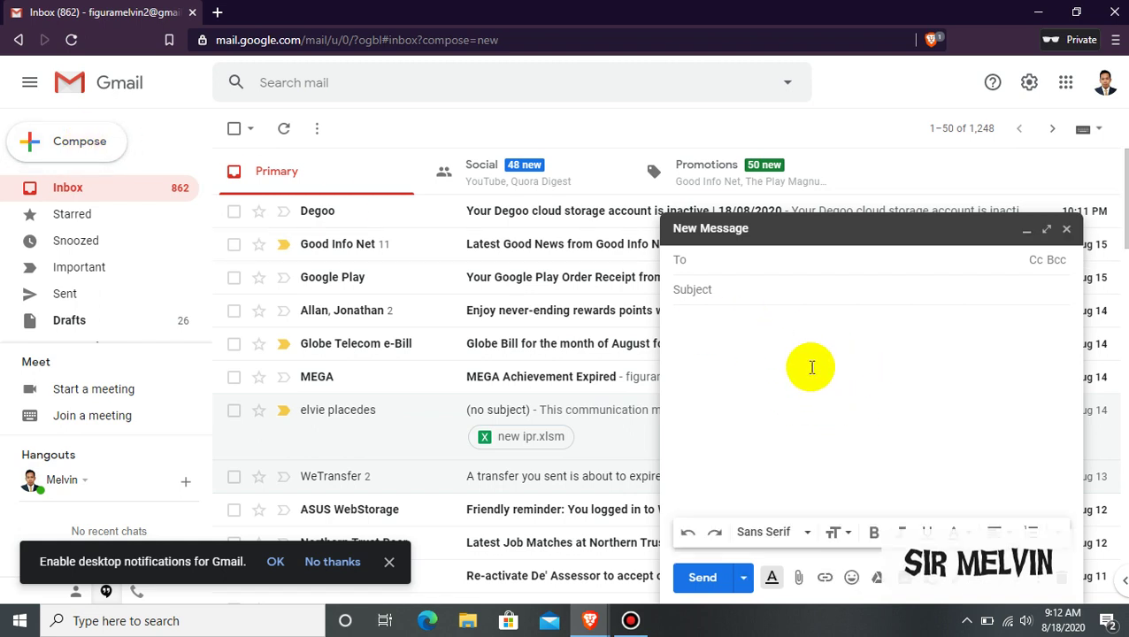
click(743, 259)
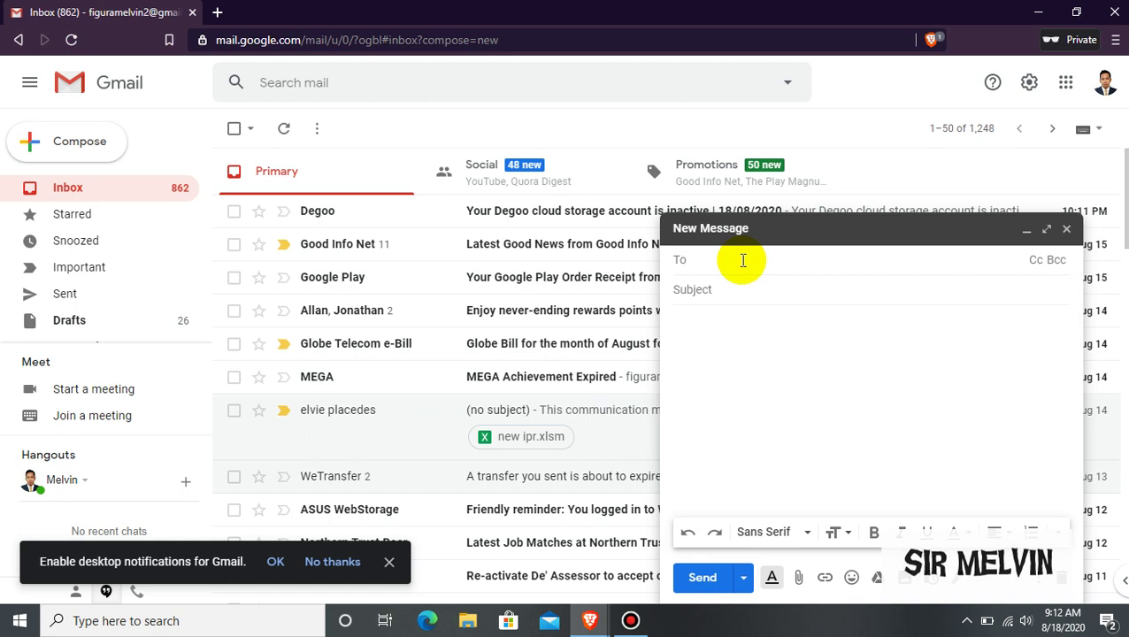
text(m)
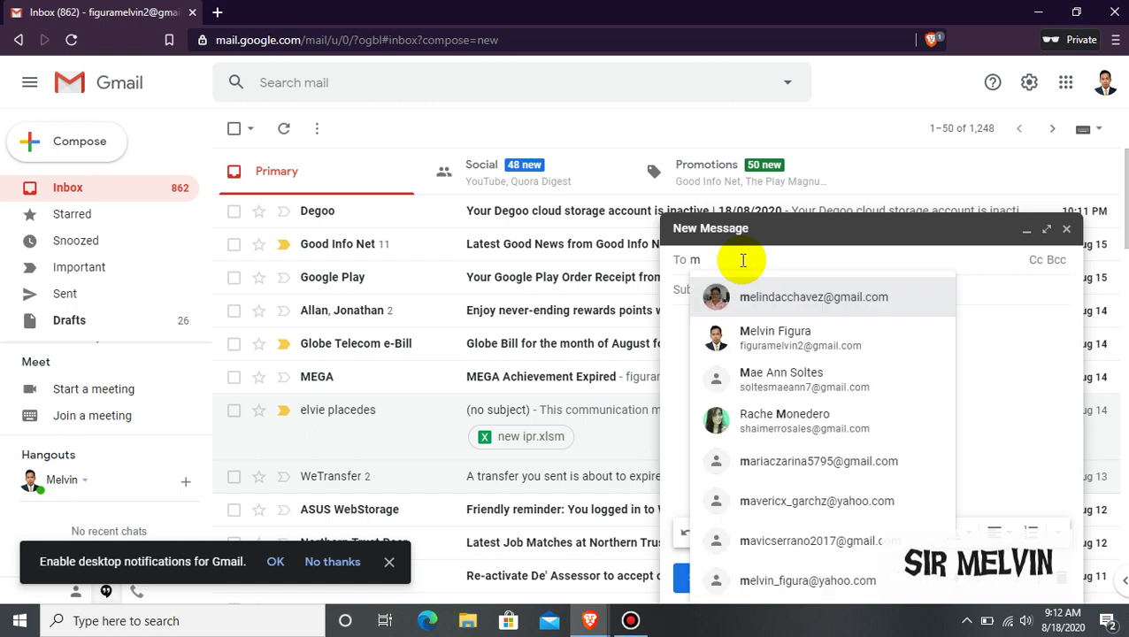
text(e)
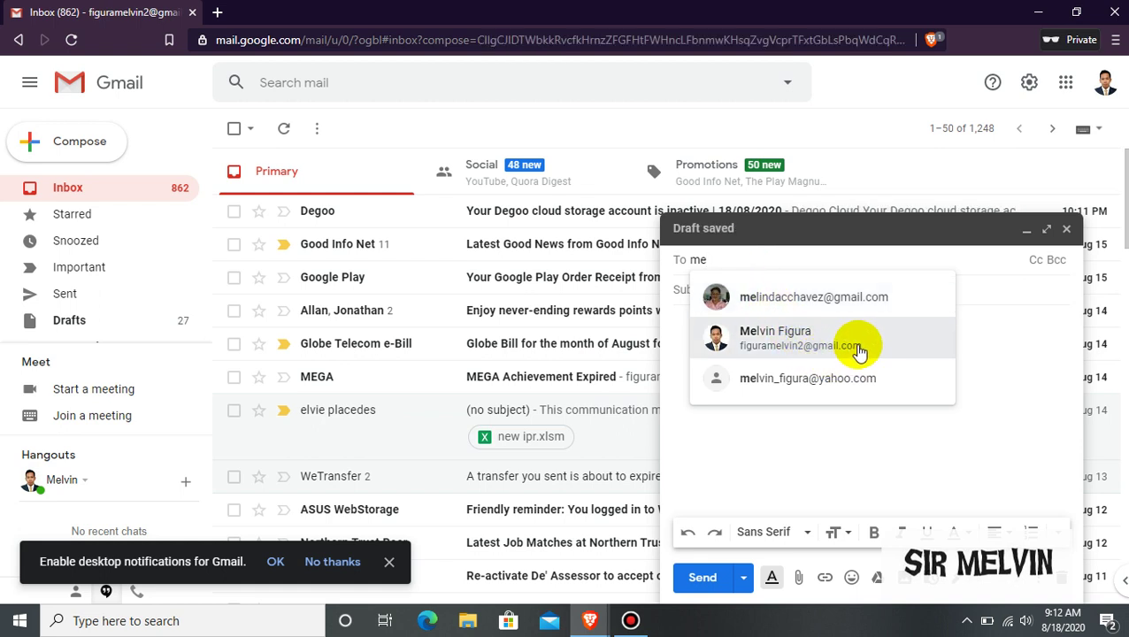
click(806, 380)
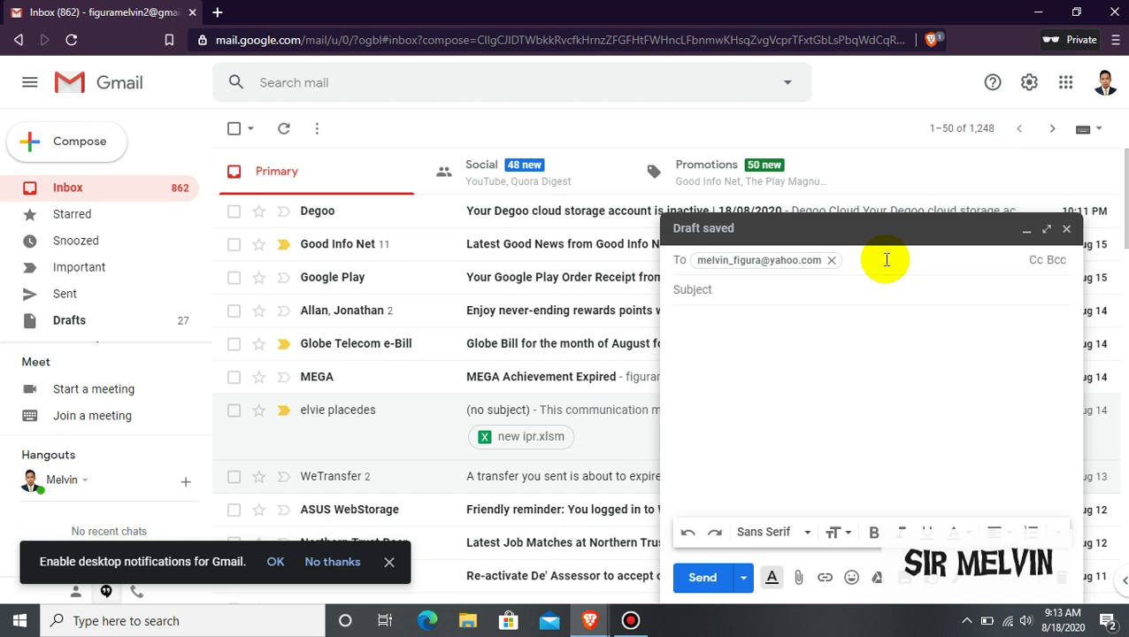
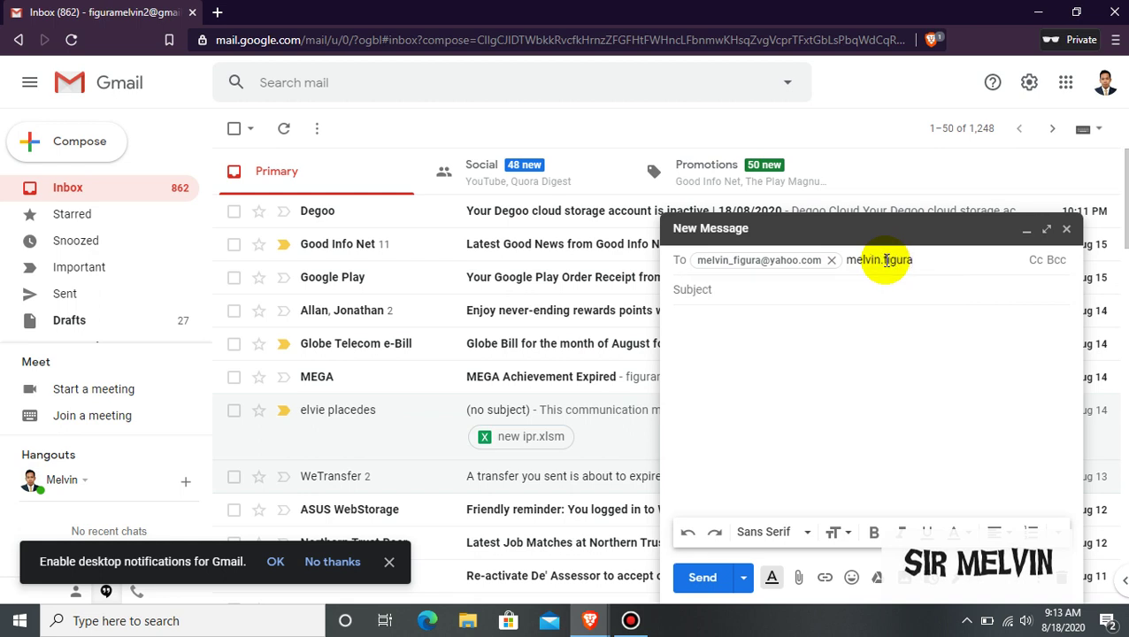
Enter the second recipient's e-mail address in the To field
click(906, 361)
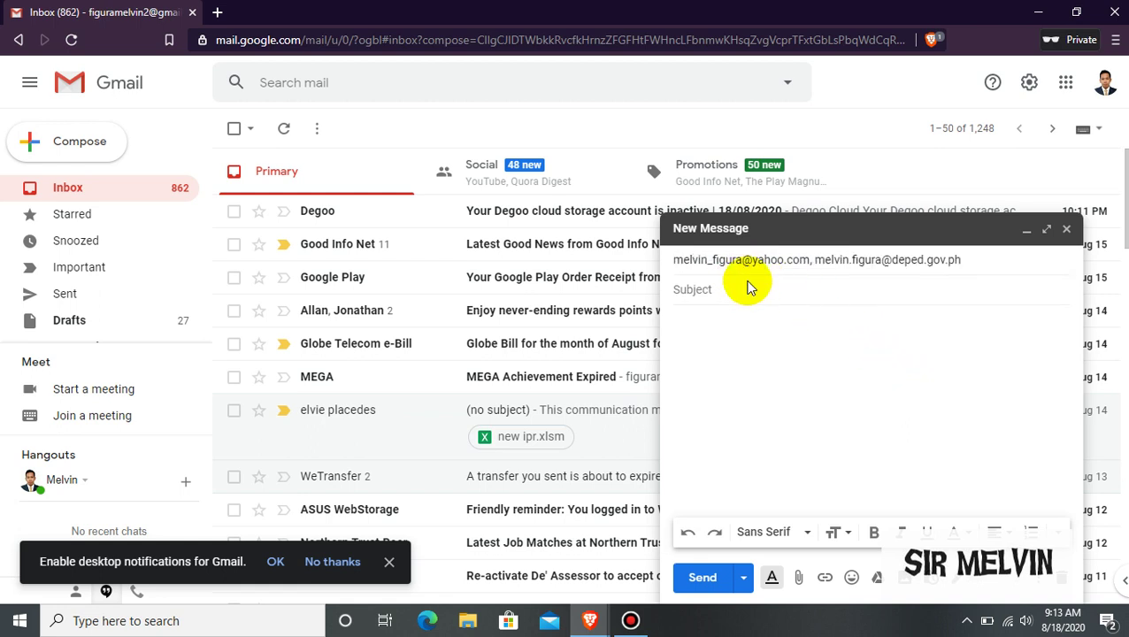
click(755, 288)
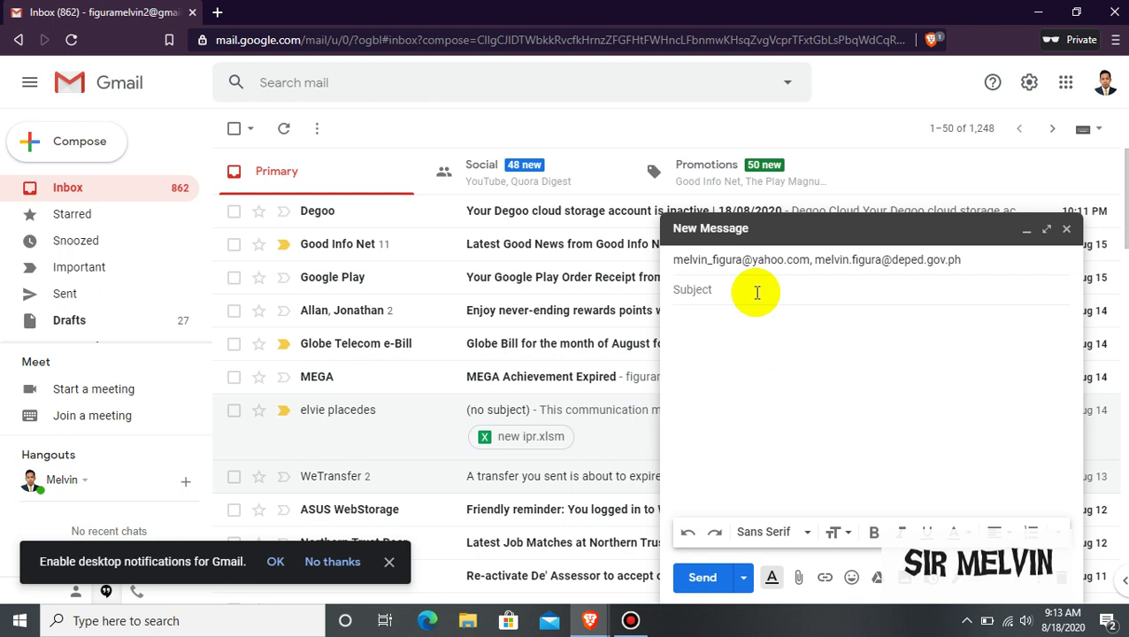
Type the subject 'project' and write the body 'good day. this is my project.'
text(project)
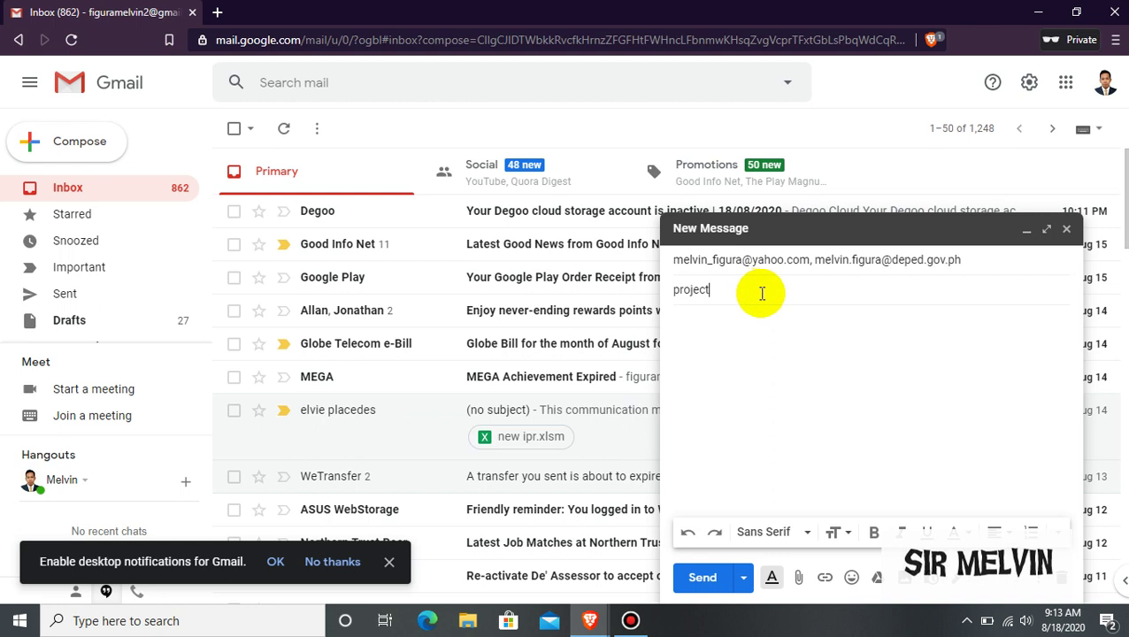
click(751, 341)
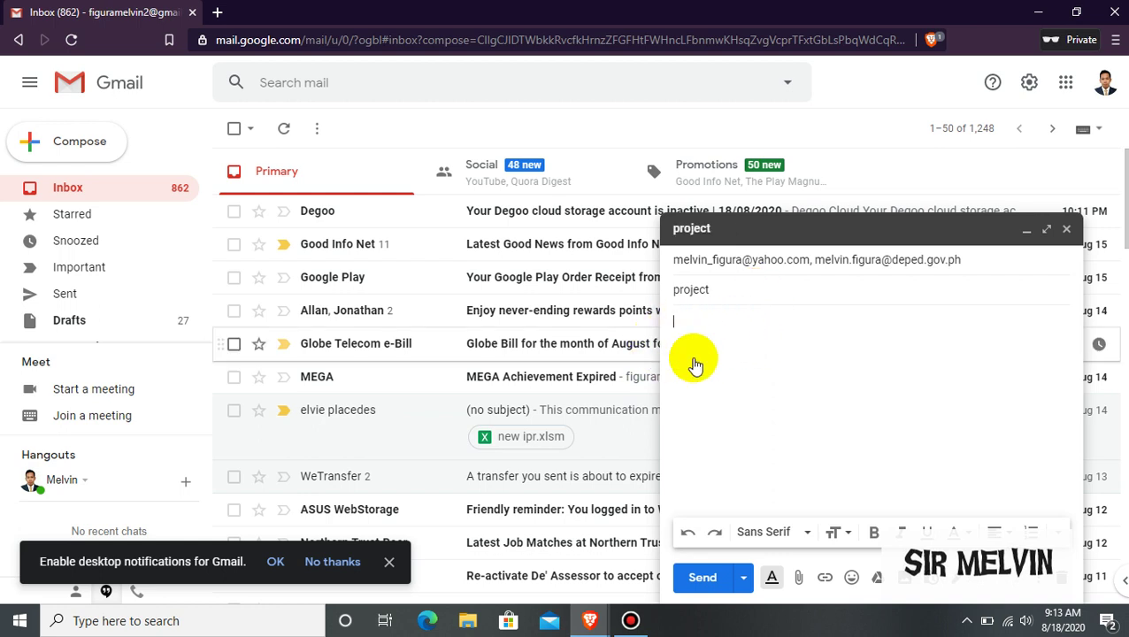
click(738, 351)
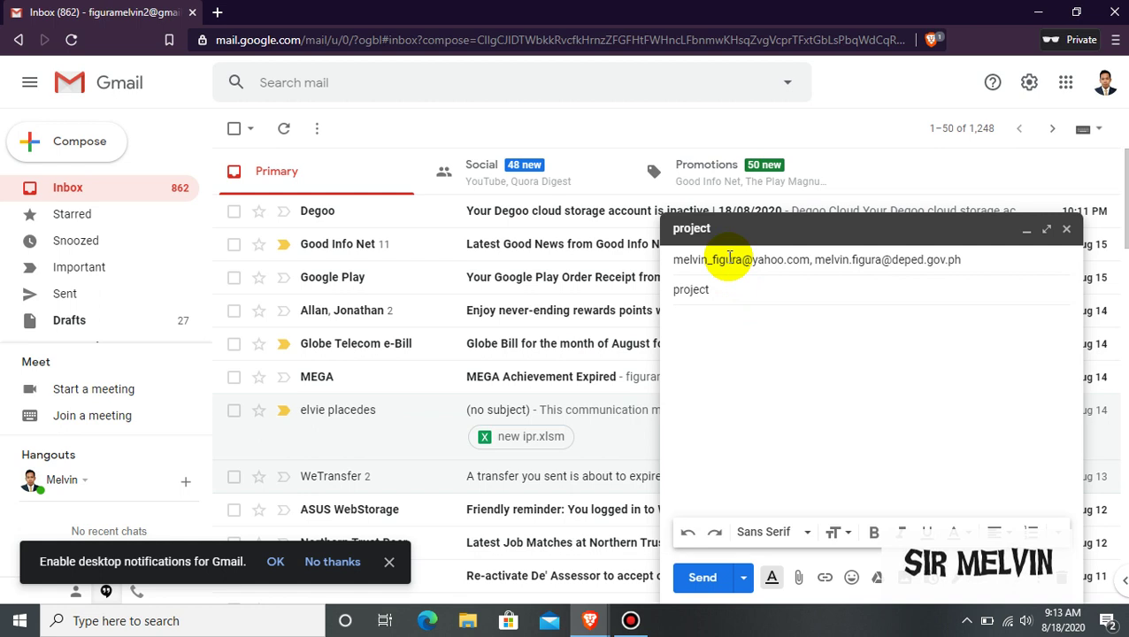
click(998, 261)
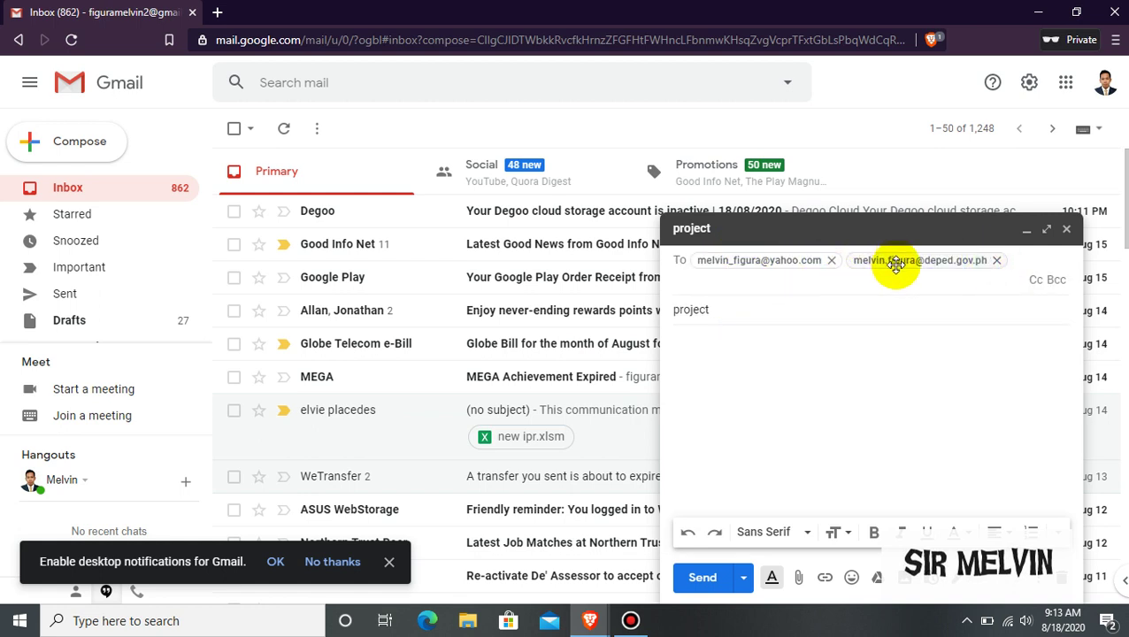
click(752, 351)
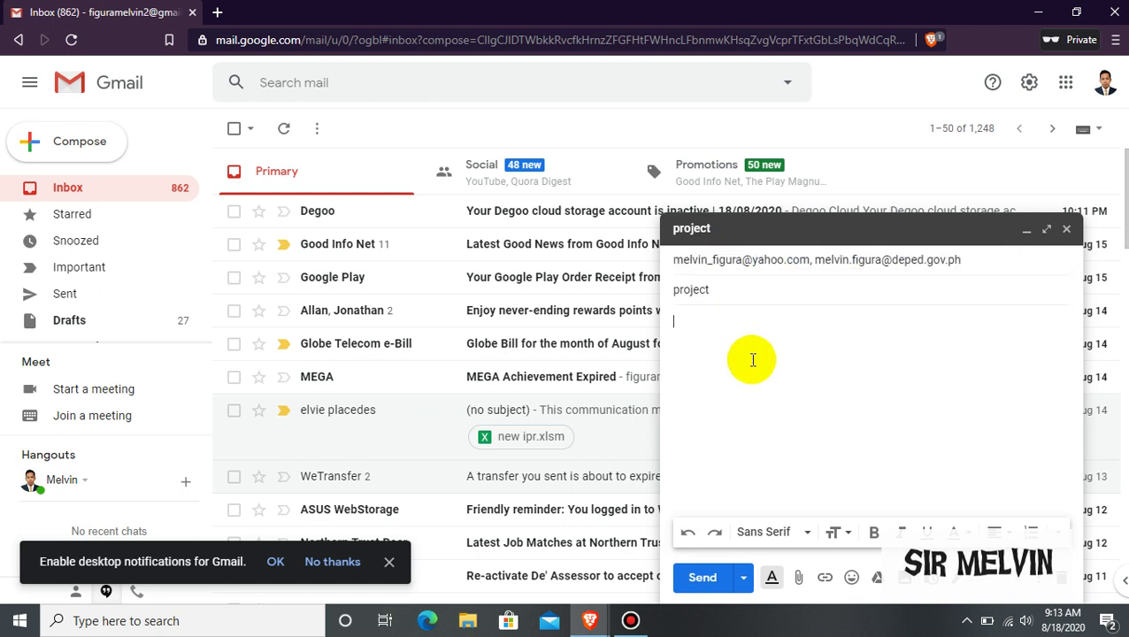
text(good day. this is my project)
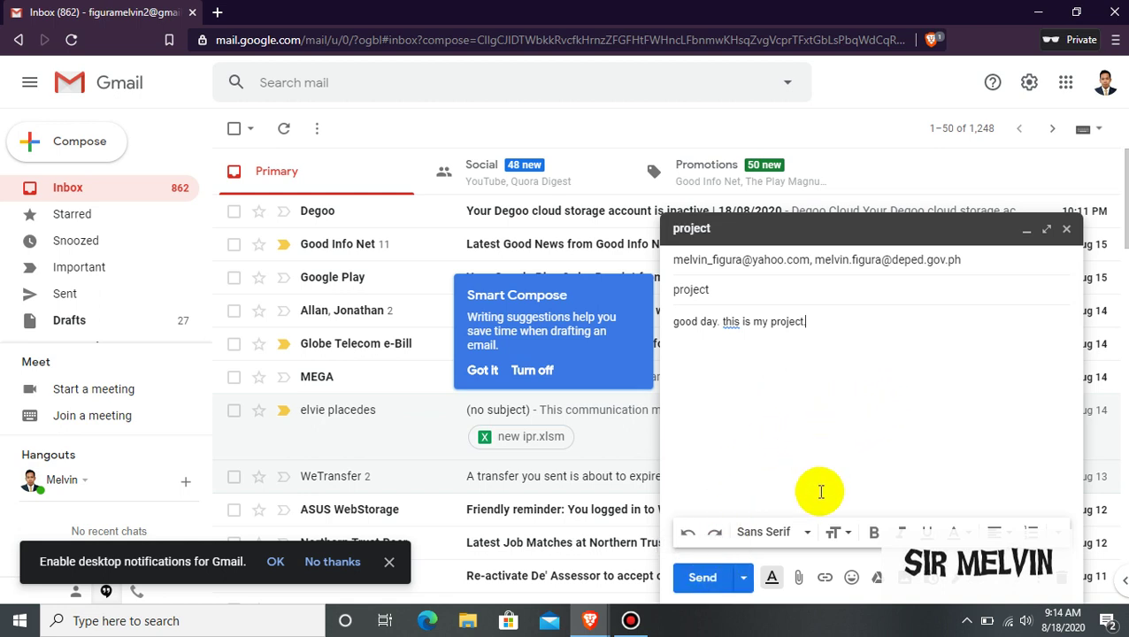
Attach LINKS.txt from the Desktop and send the message
click(799, 580)
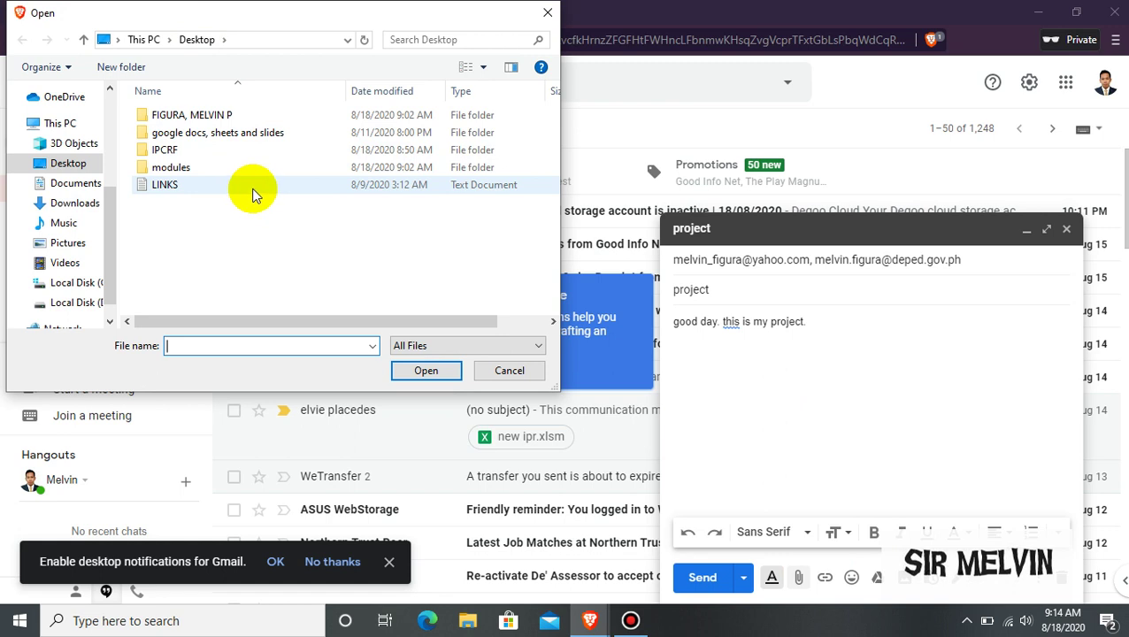
click(254, 192)
click(432, 371)
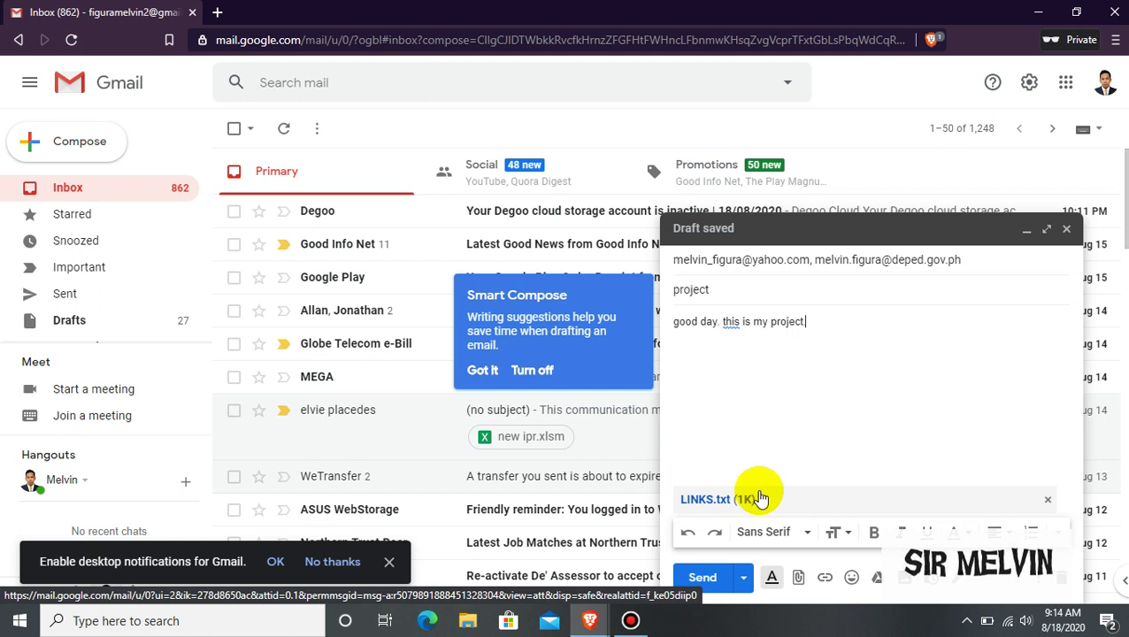
click(703, 580)
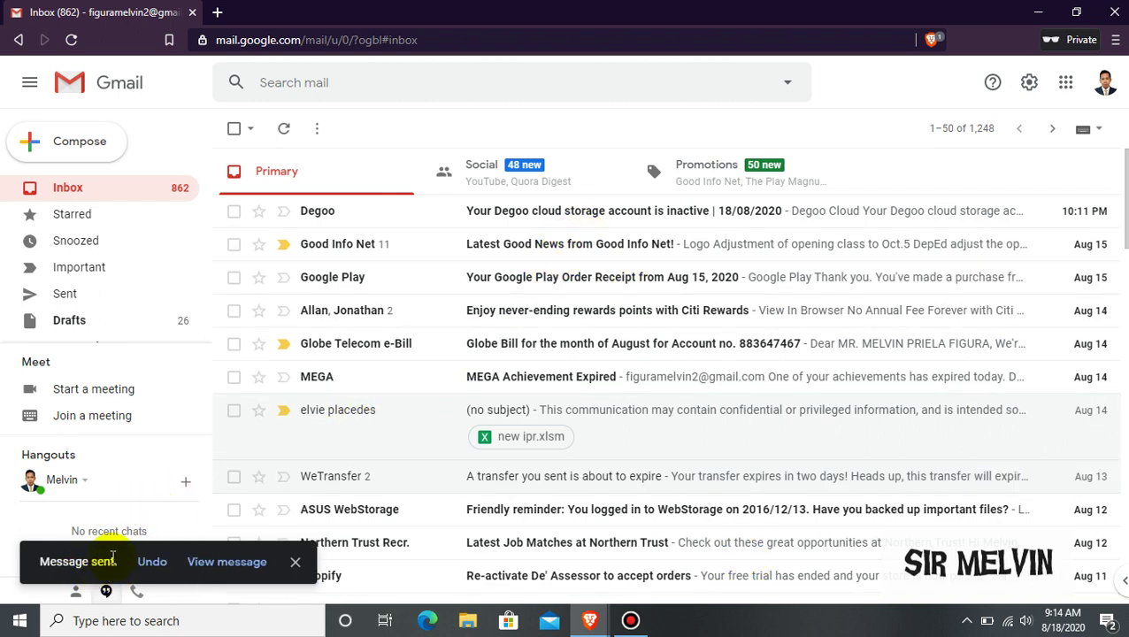
Check the project message in the Sent folder, then minimize the browser
click(92, 299)
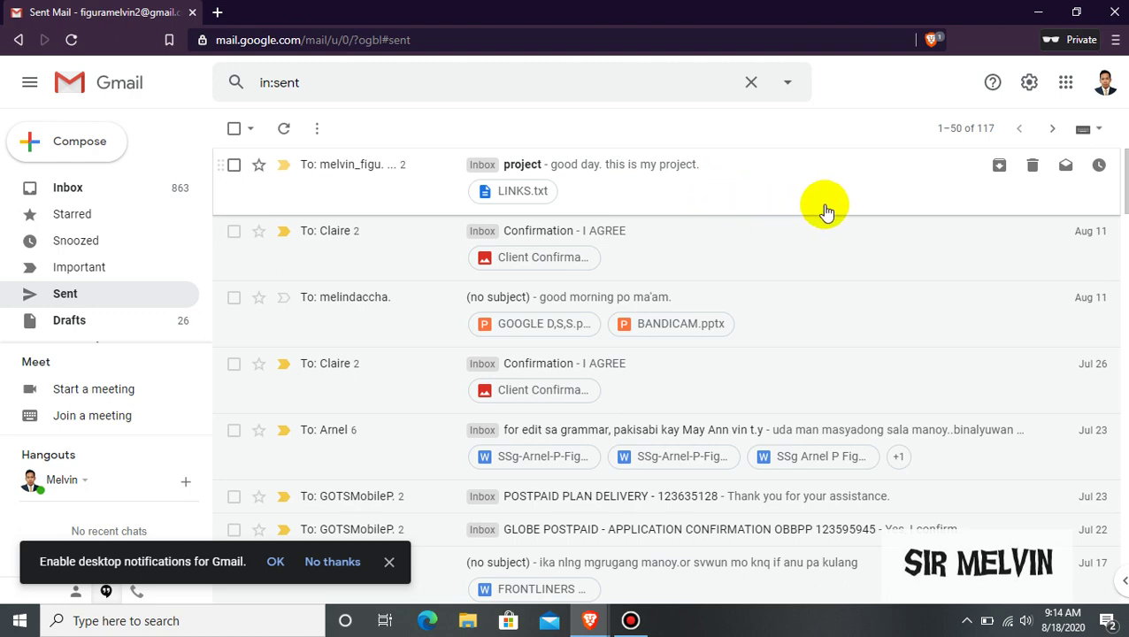
click(1040, 13)
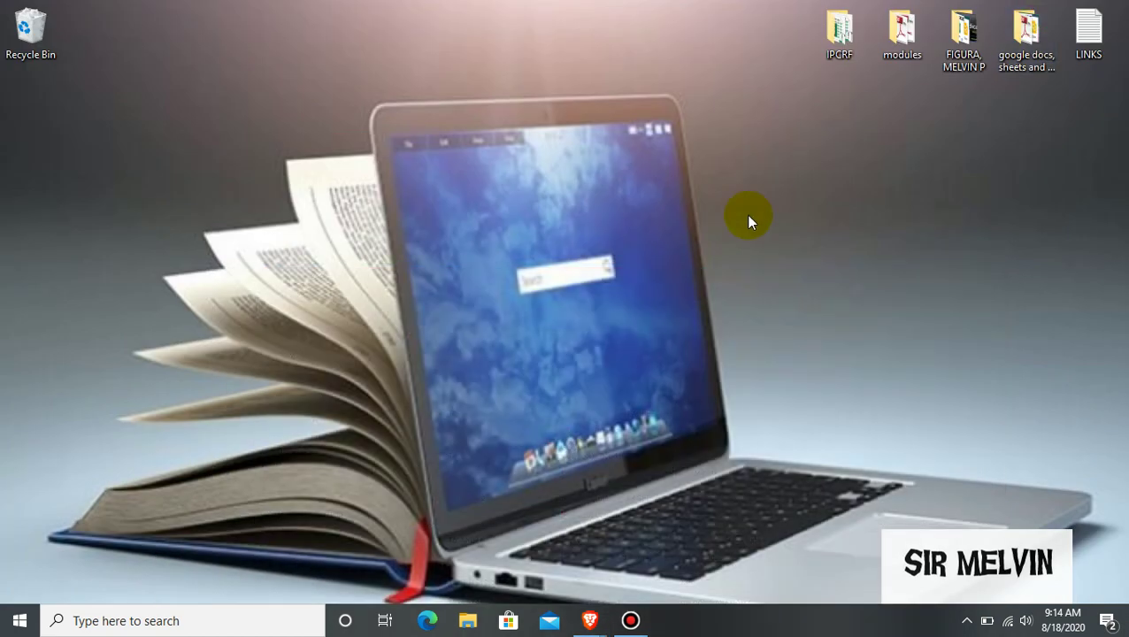